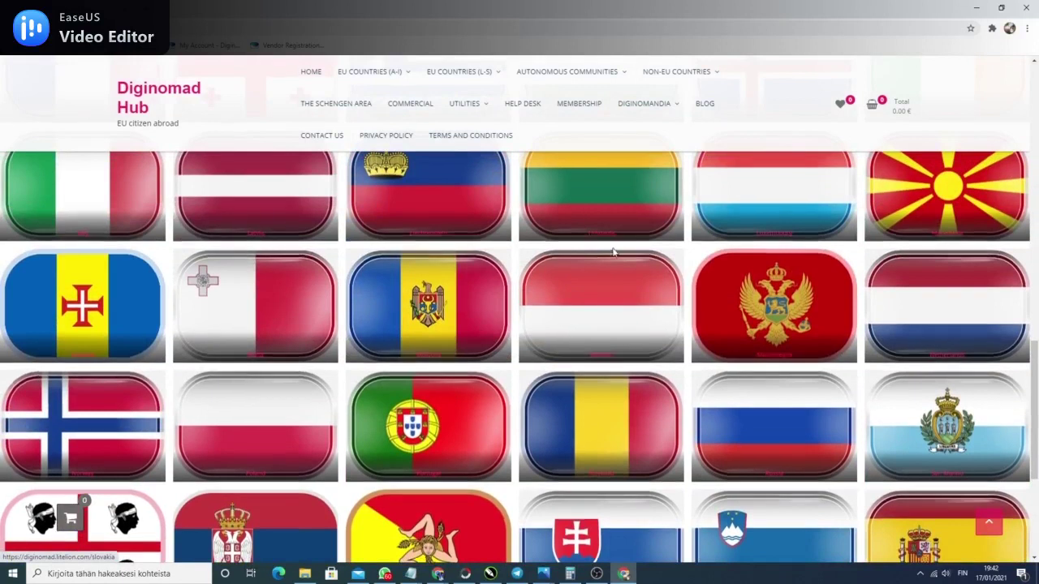
# - Open the vendor registration form by way of the account registration page
pyautogui.scroll(8, 613, 254)
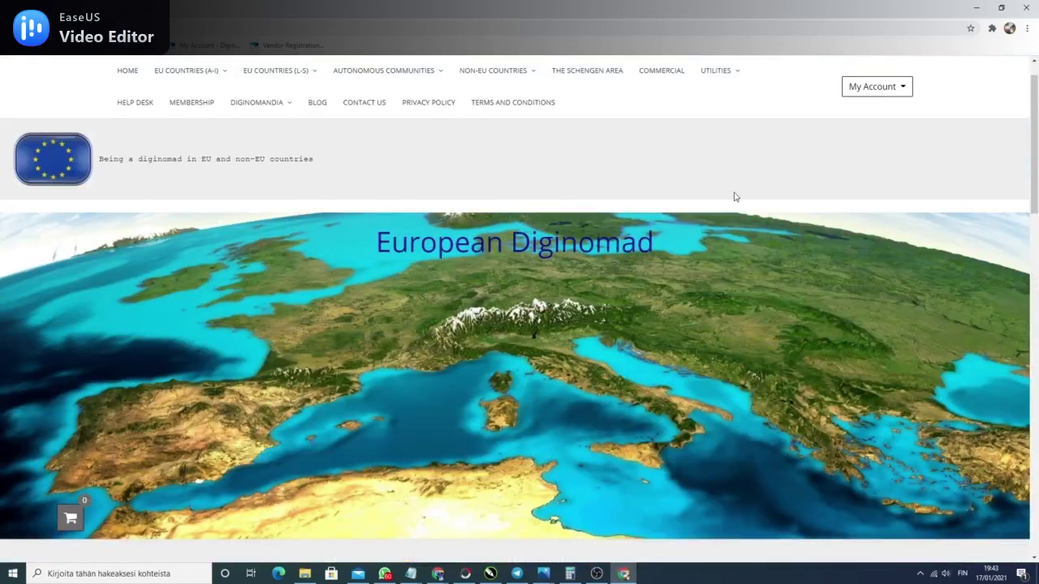
pyautogui.click(904, 91)
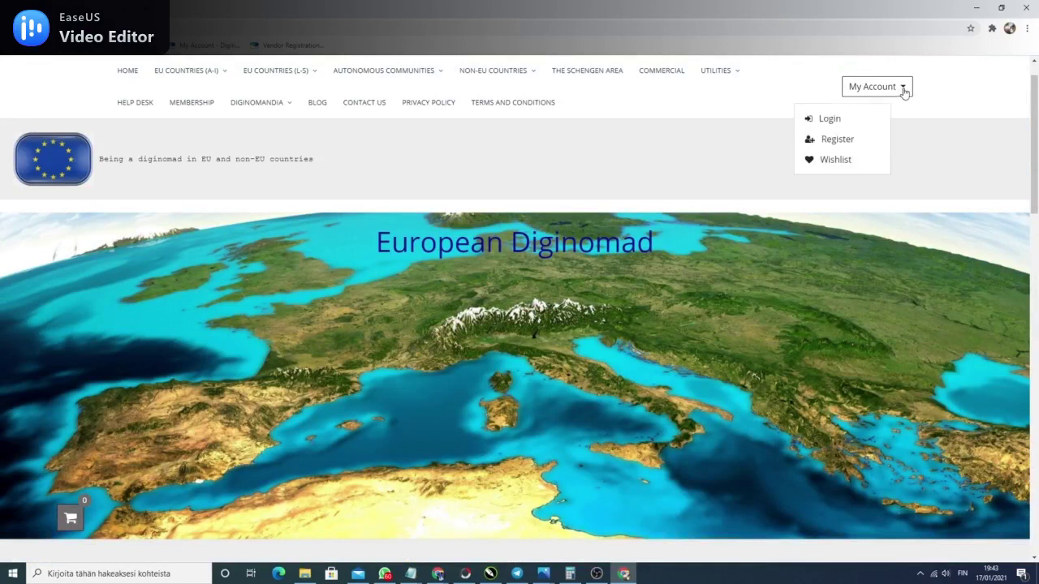
pyautogui.click(846, 140)
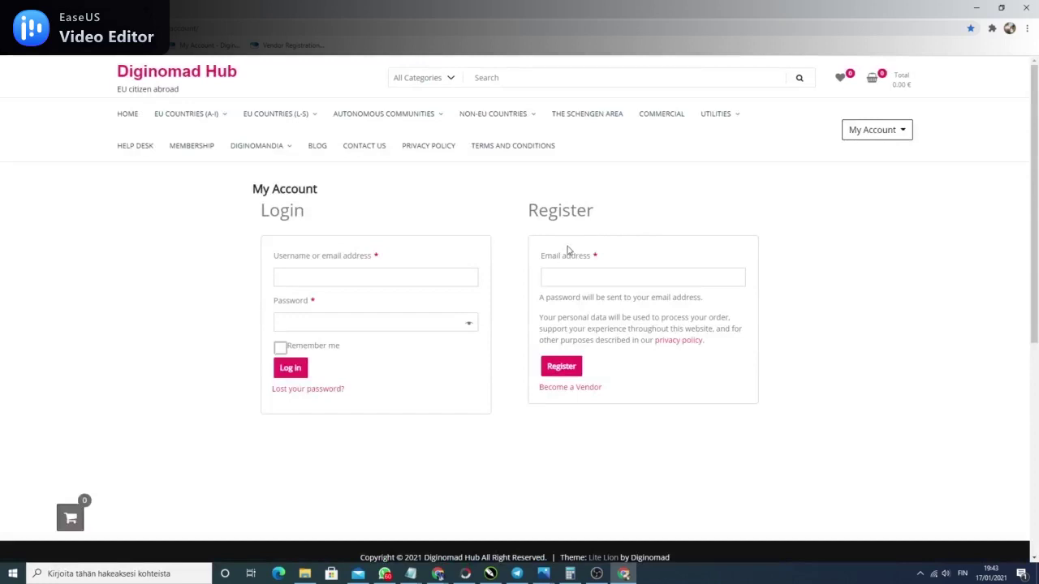
pyautogui.click(565, 389)
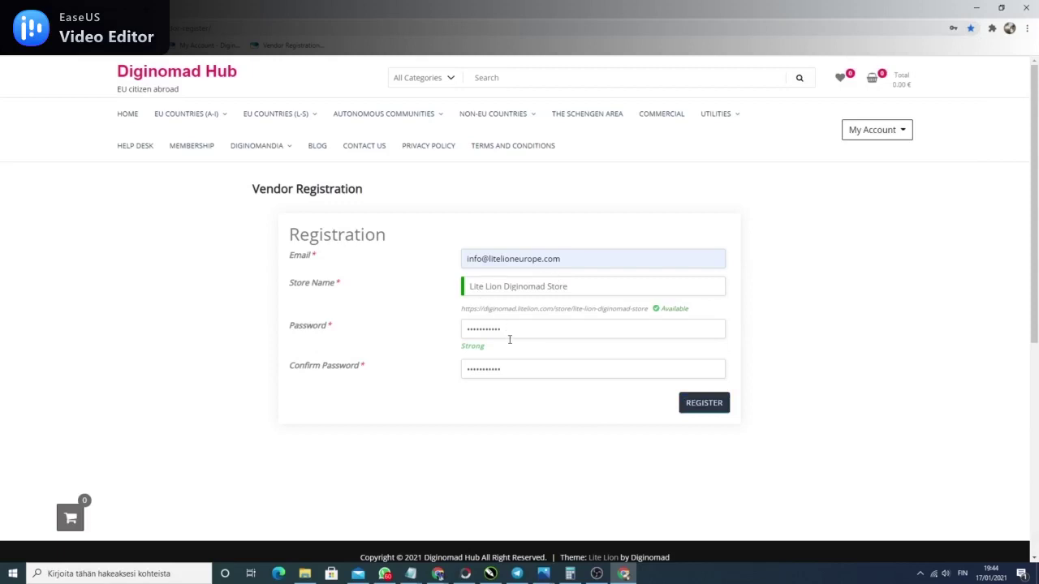
# - Submit the vendor registration for the store Lite Lion Diginomad Store and start the store setup wizard
pyautogui.click(697, 407)
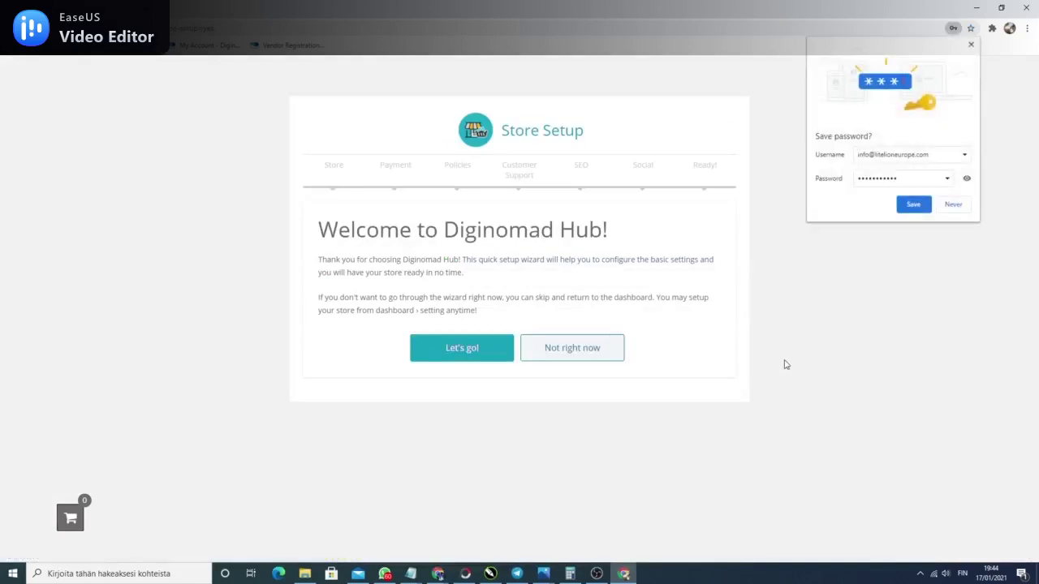
pyautogui.click(471, 358)
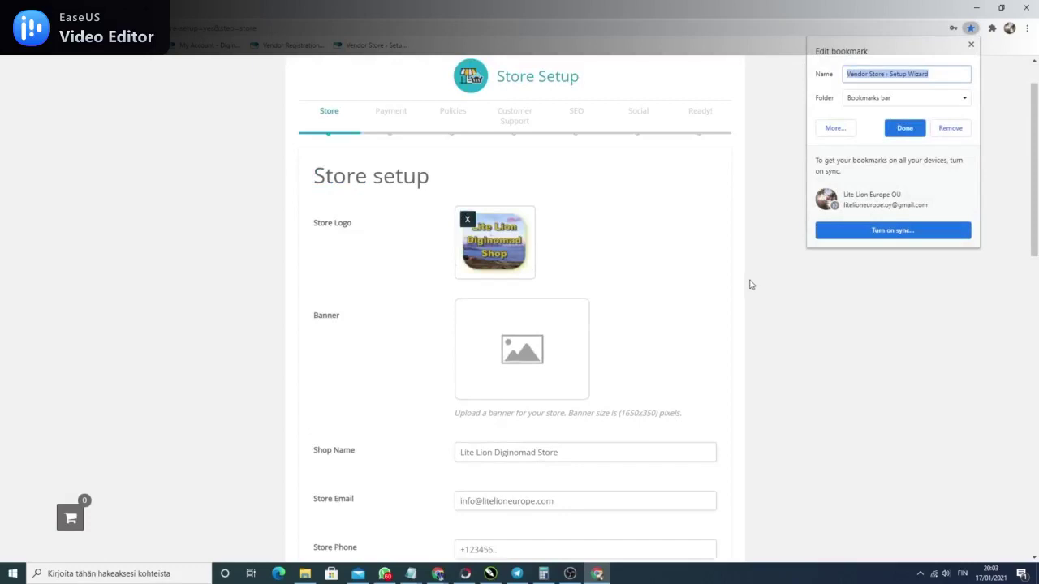
# - Set the Lite Lion Diginomad Shop landscape image as the store banner and fill in the store's phone number and street address
pyautogui.click(732, 293)
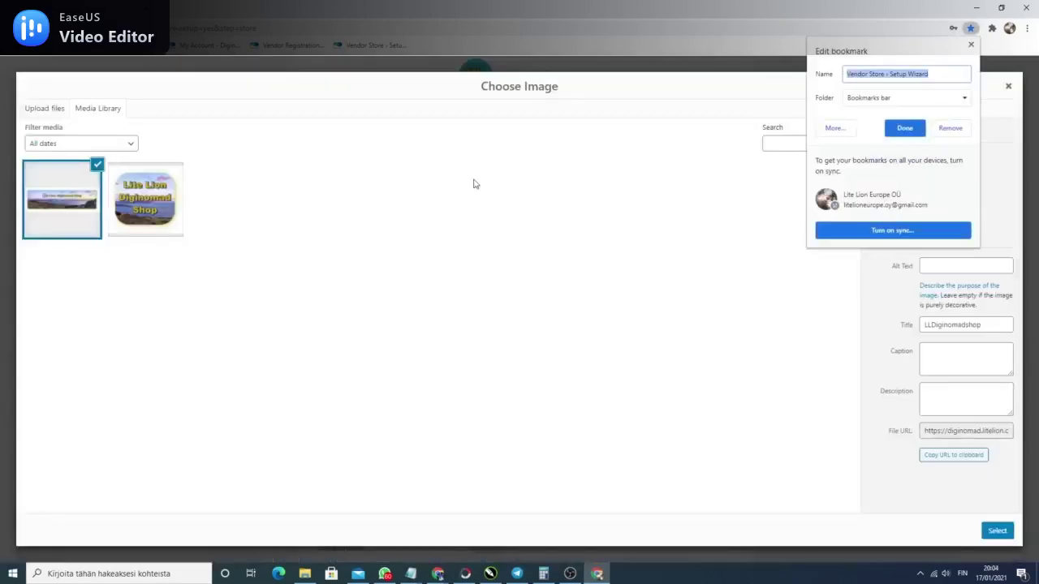
pyautogui.click(742, 368)
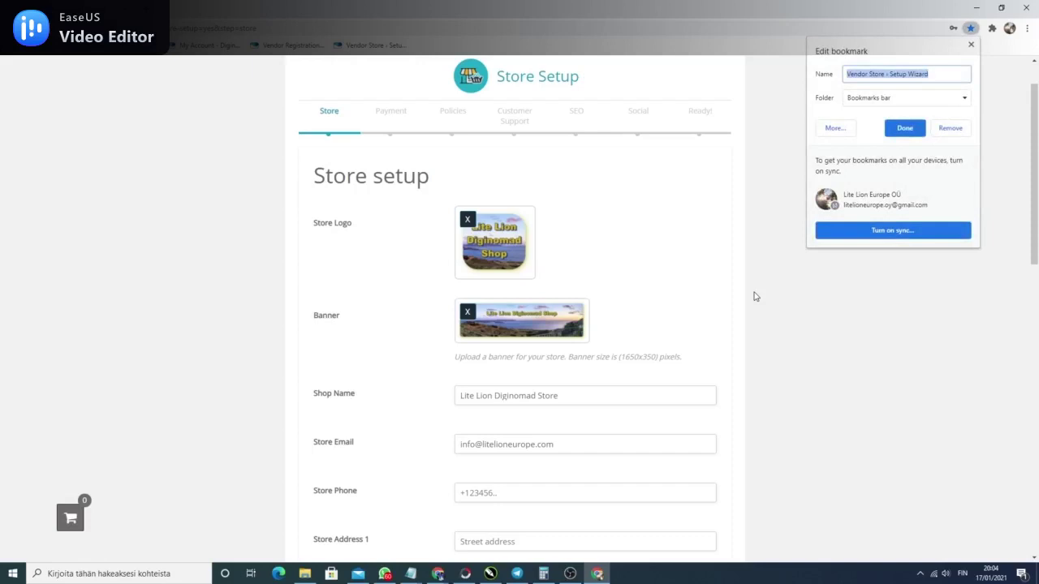
pyautogui.click(749, 300)
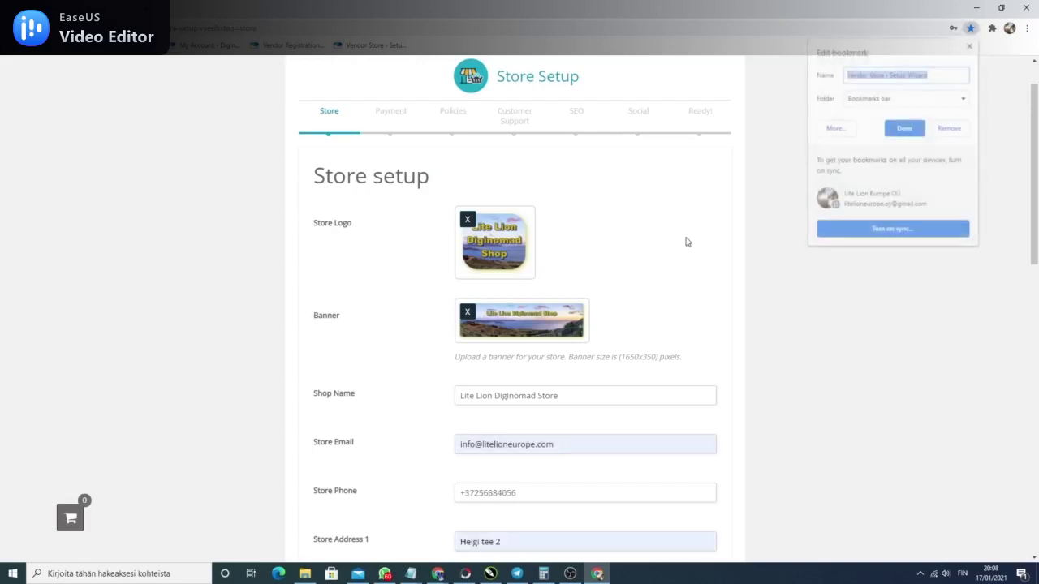
pyautogui.click(684, 239)
# - Review the store setup form from the logo and contact details down to the address, map location and shop description
pyautogui.scroll(-1, 673, 252)
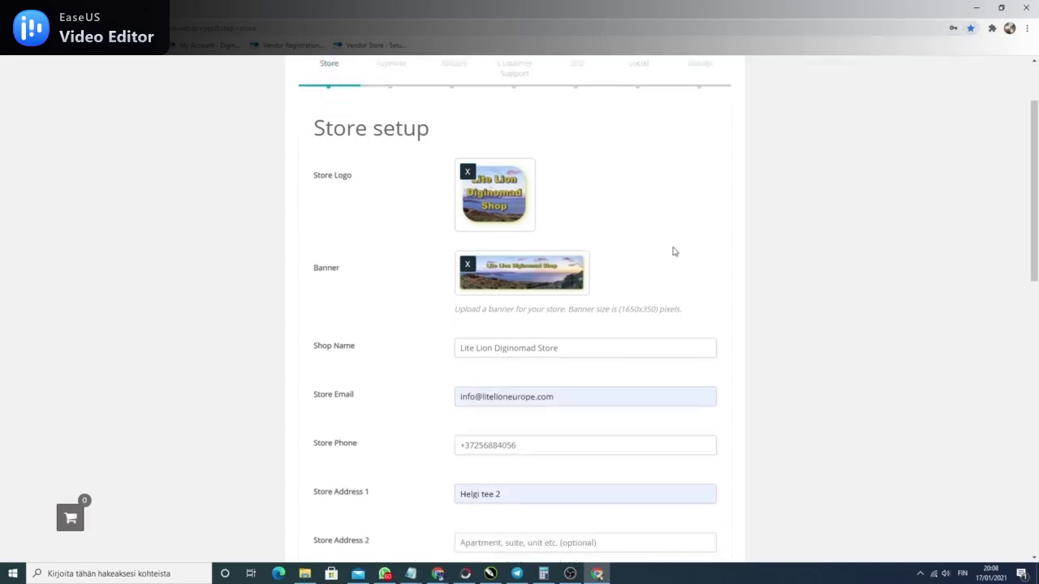
pyautogui.scroll(-2, 673, 248)
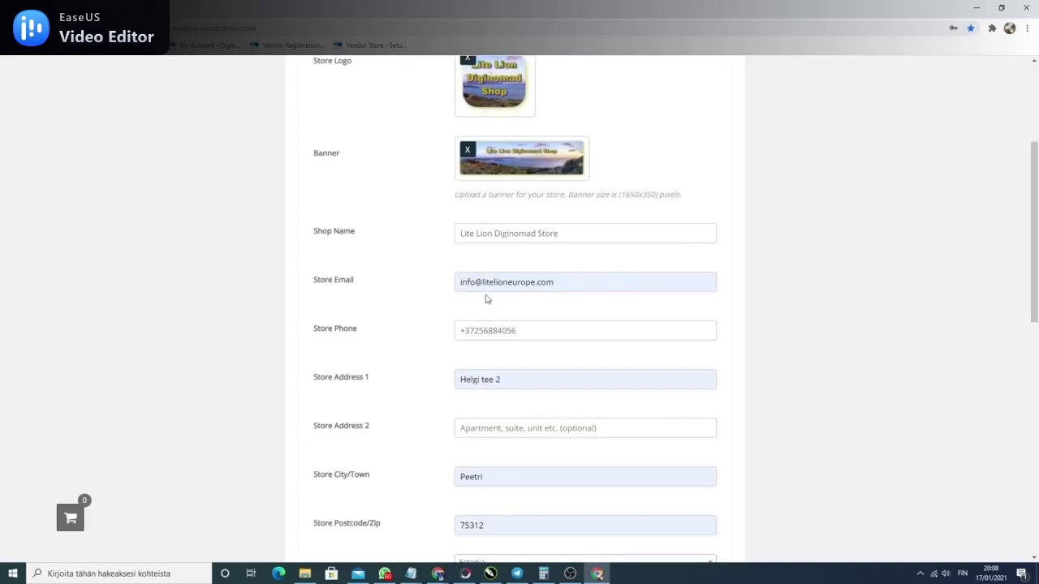
pyautogui.scroll(-2, 487, 325)
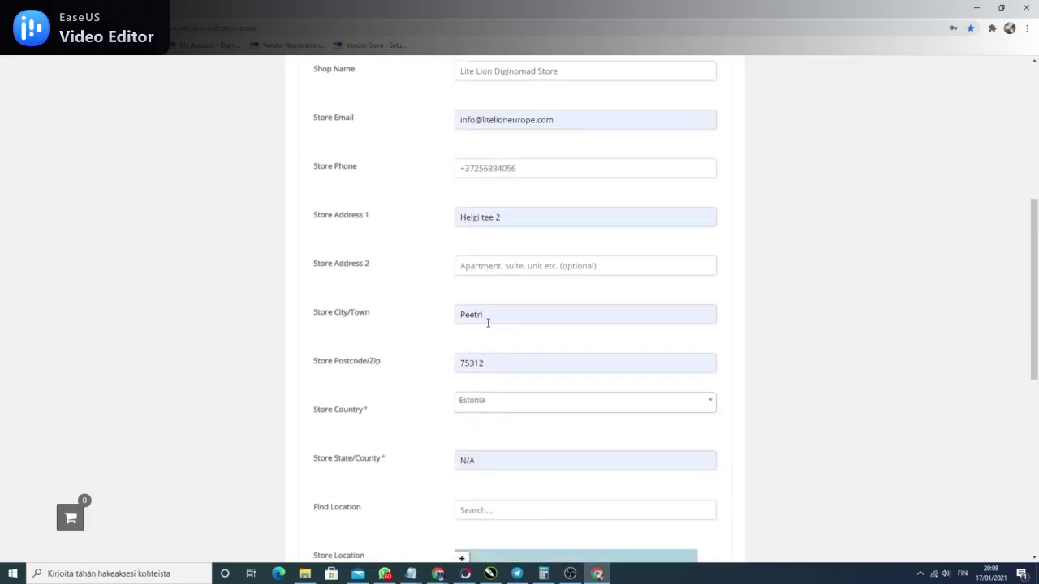
pyautogui.scroll(-3, 488, 322)
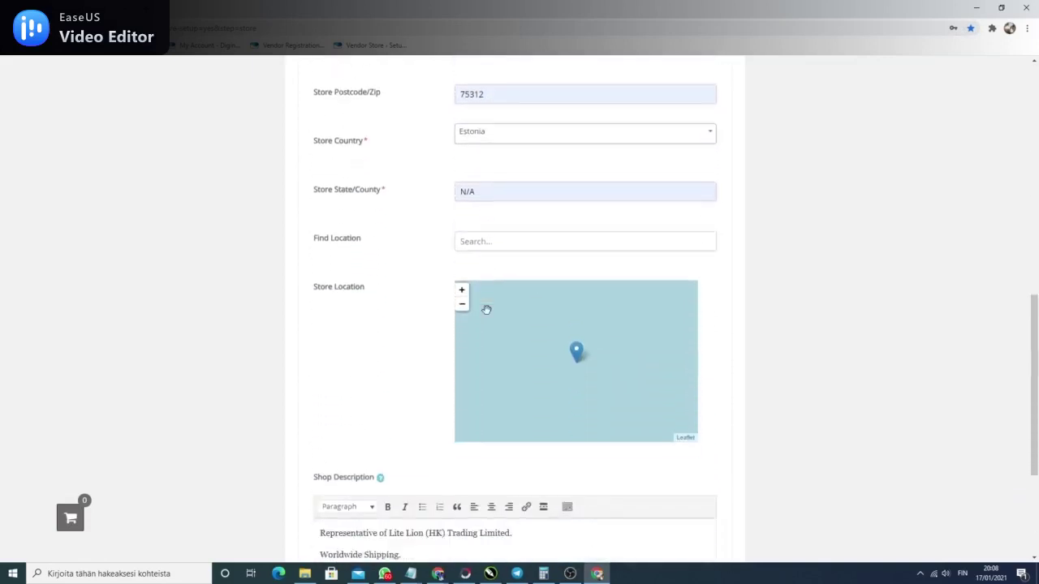
pyautogui.scroll(-2, 484, 309)
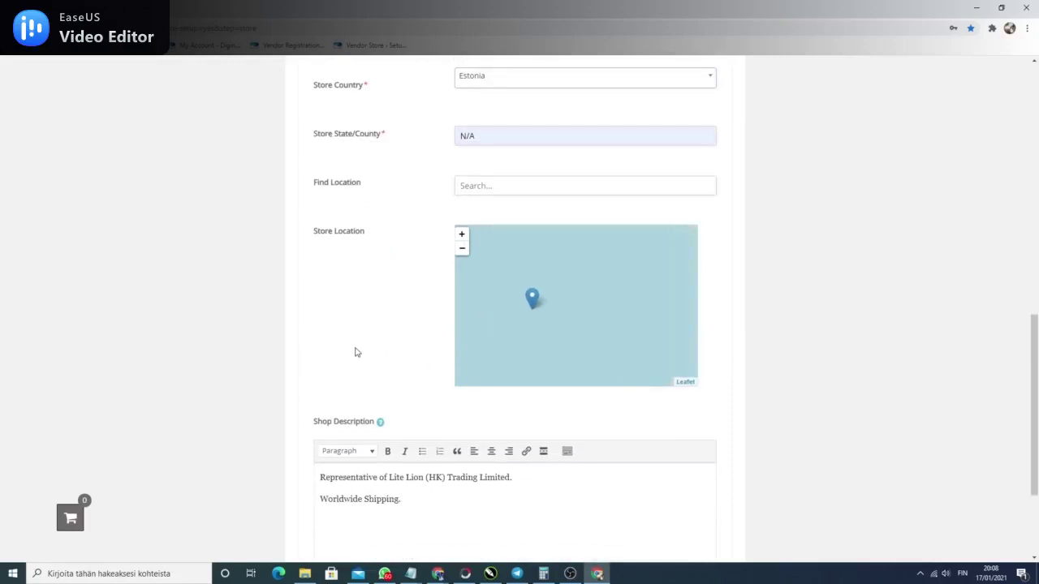
pyautogui.hotkey('ctrl', 'd')
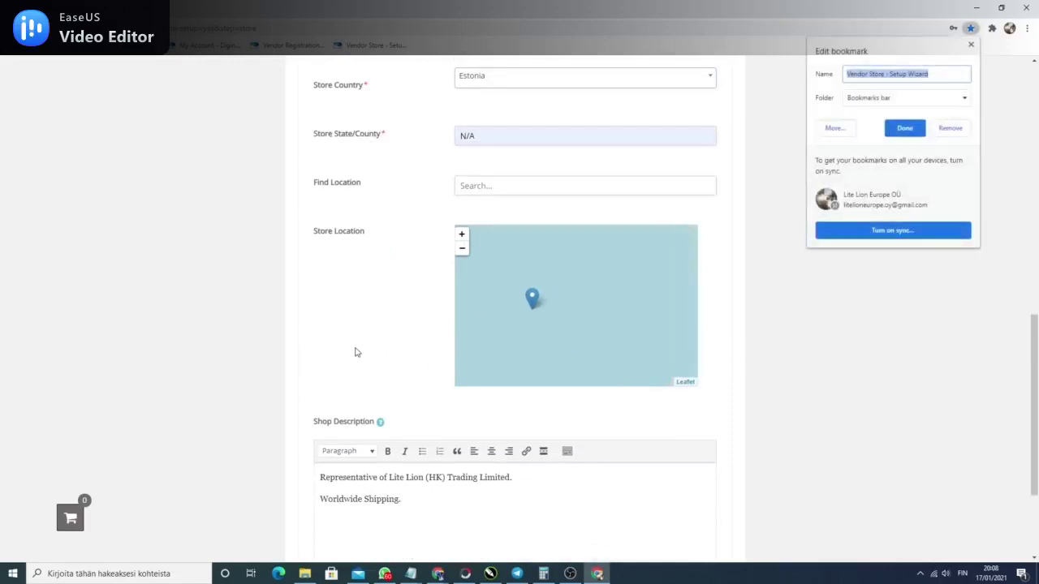
pyautogui.click(873, 297)
pyautogui.scroll(-2, 693, 274)
pyautogui.scroll(-2, 621, 405)
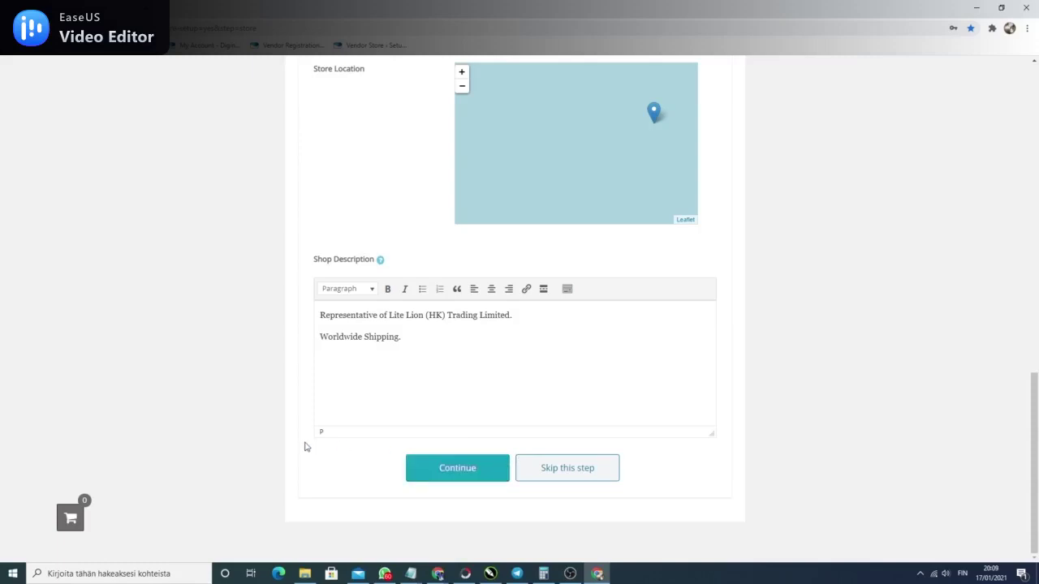
# - Submit the store setup form and bookmark the payment setup page
pyautogui.hotkey('ctrl', 'd')
pyautogui.press('Escape')
pyautogui.click(465, 469)
pyautogui.hotkey('ctrl', 'd')
pyautogui.press('Escape')
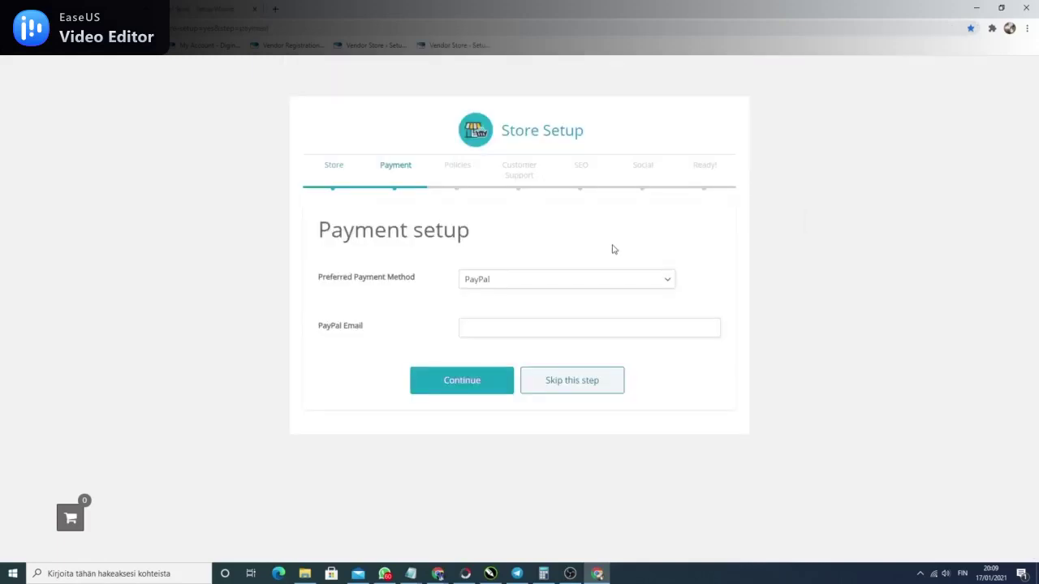
# - Keep PayPal as the preferred payment method, continue to the policy setup and bookmark that page
pyautogui.click(667, 283)
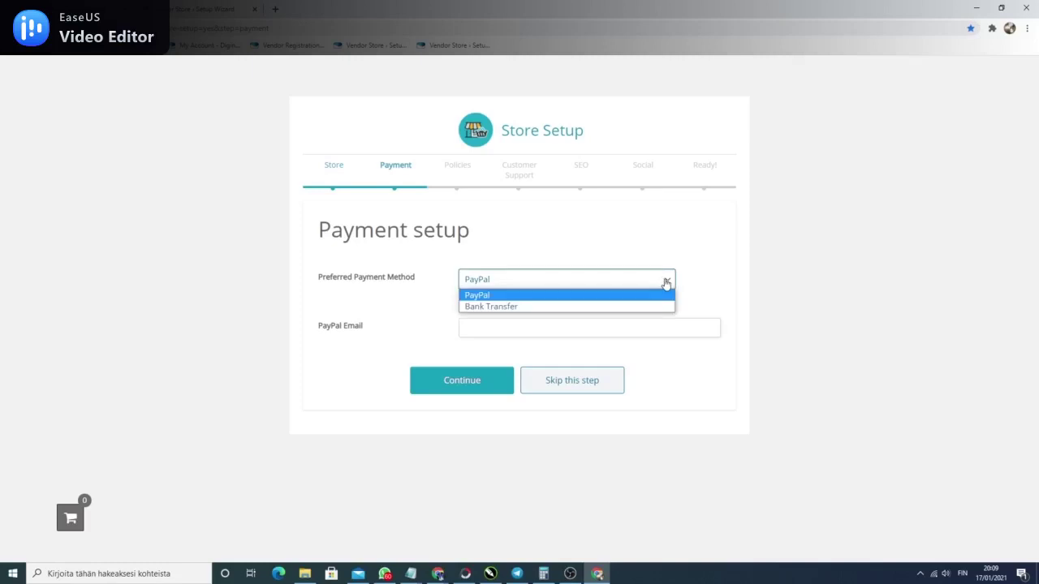
pyautogui.click(614, 245)
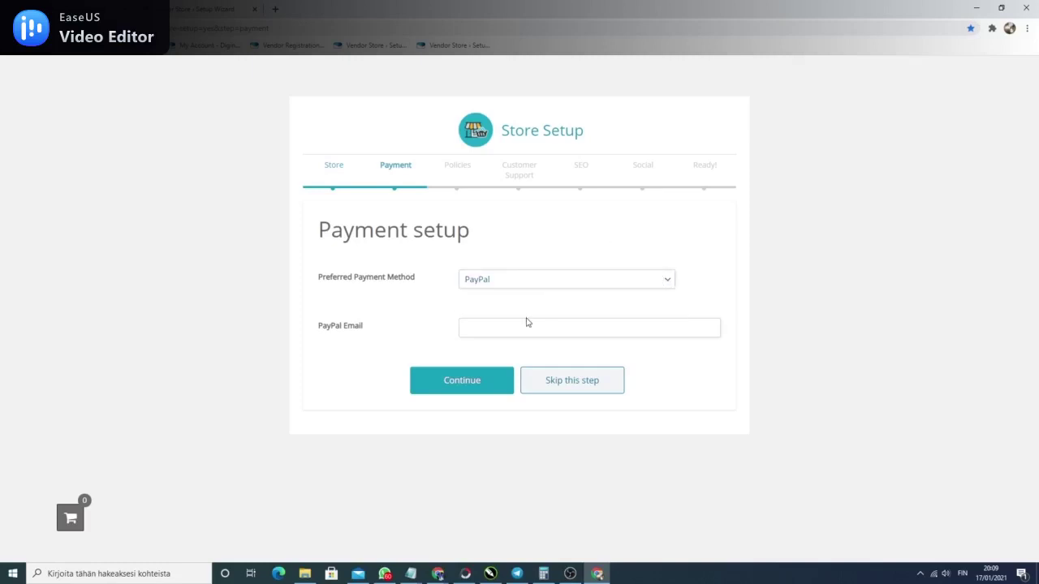
pyautogui.click(462, 380)
pyautogui.hotkey('ctrl', 'd')
pyautogui.press('Escape')
# - Go through the policy and customer support setup with their text fields left blank, and proceed to the SEO setup
pyautogui.scroll(-3, 257, 349)
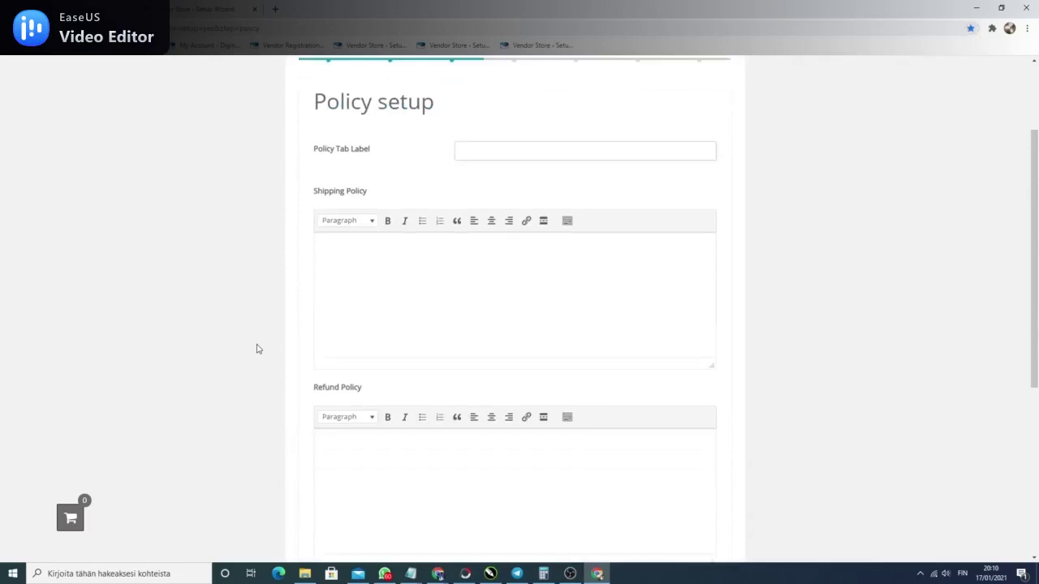
pyautogui.scroll(-2, 257, 349)
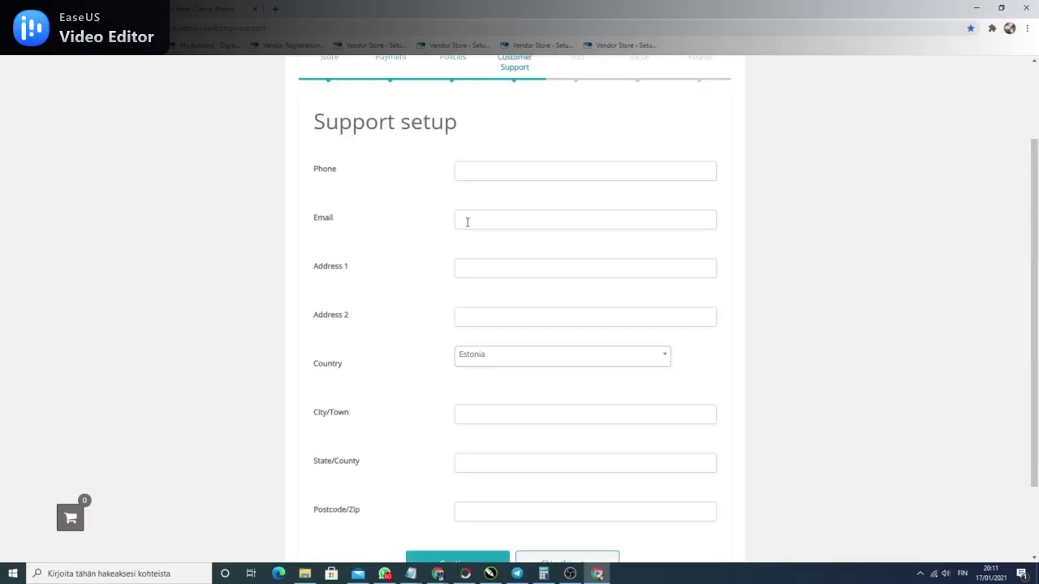
pyautogui.click(468, 222)
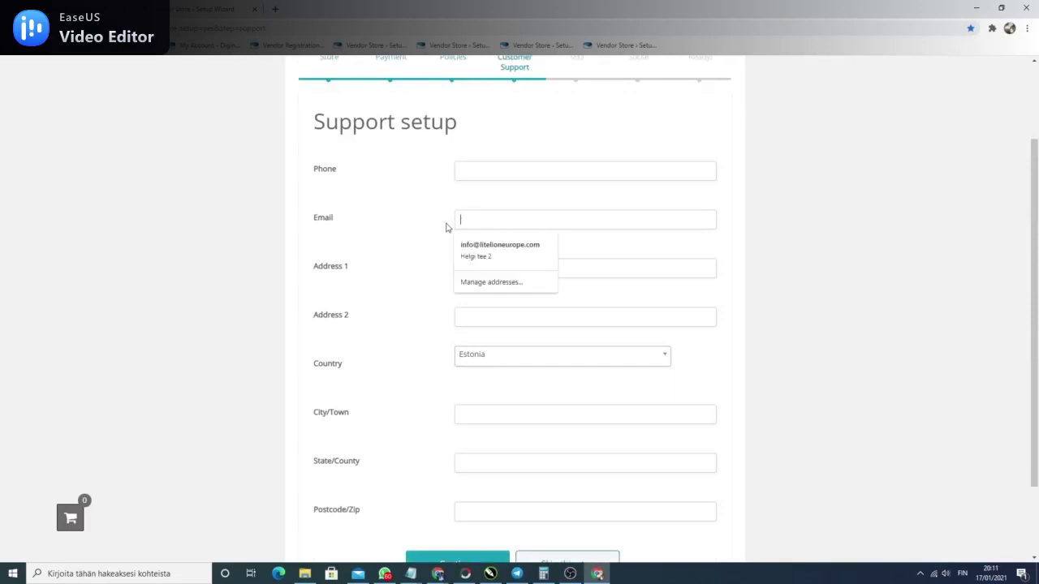
pyautogui.click(434, 230)
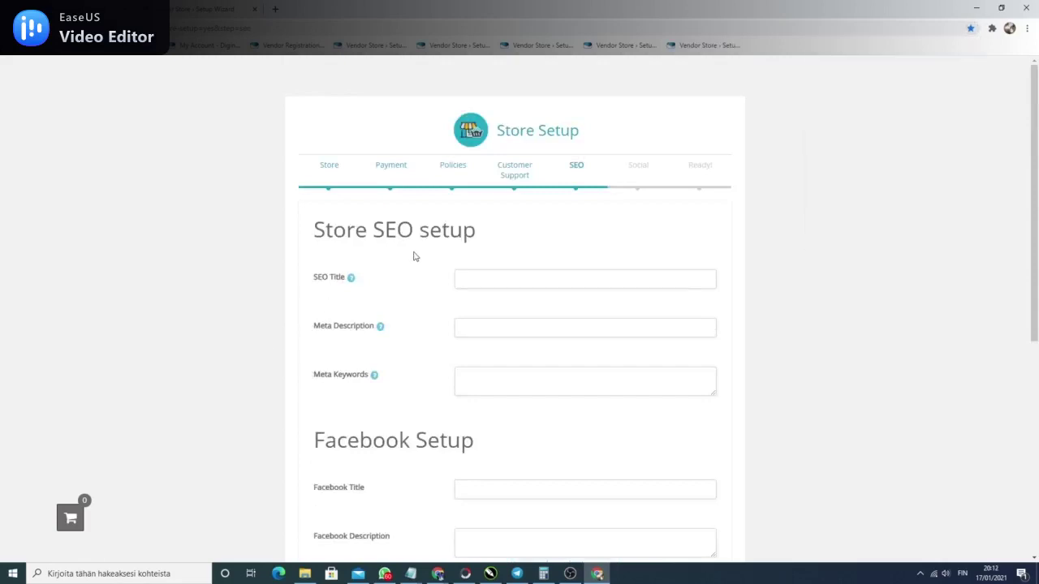
# - Go through the SEO, Facebook, Twitter and social profile setup with all fields left blank to complete the wizard
pyautogui.scroll(-2, 414, 256)
pyautogui.scroll(-2, 243, 343)
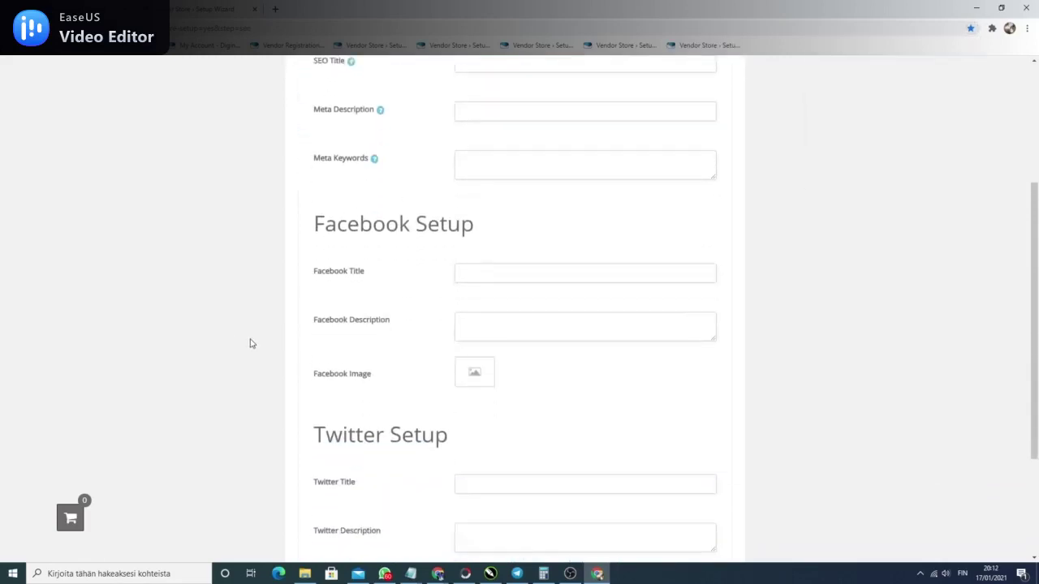
pyautogui.scroll(-2, 260, 341)
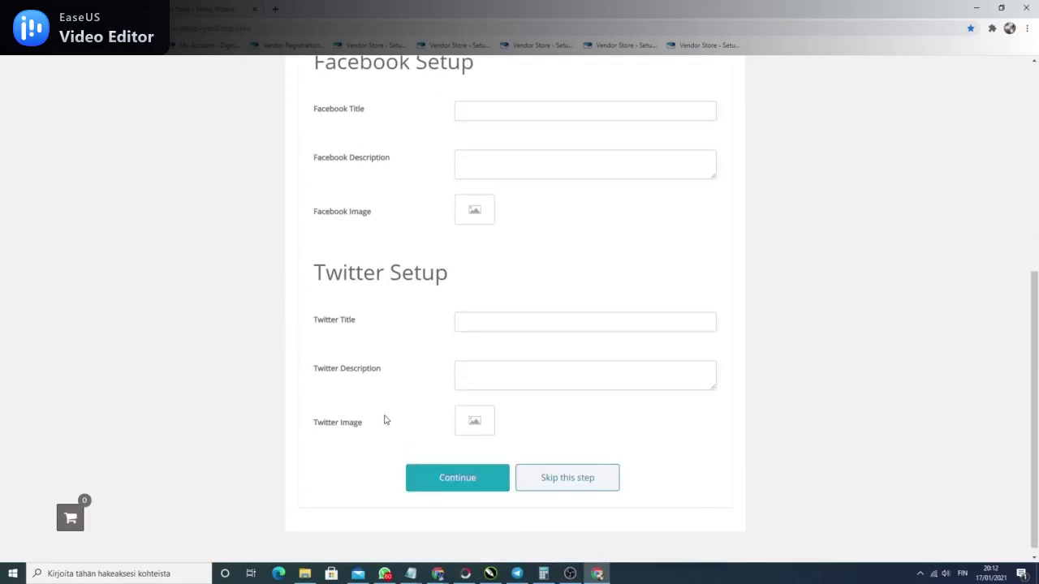
pyautogui.scroll(-2, 613, 262)
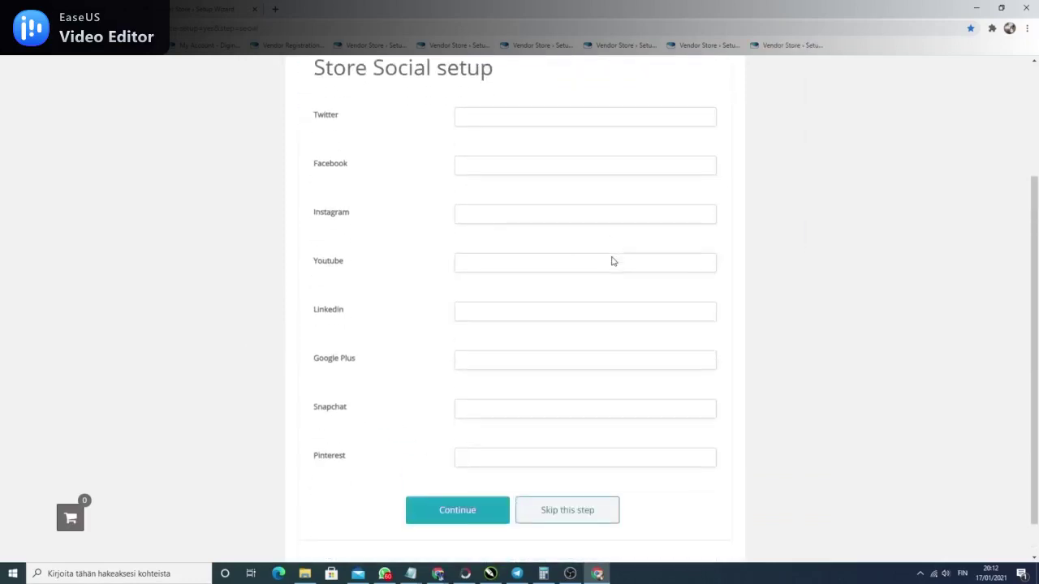
pyautogui.scroll(-1, 603, 267)
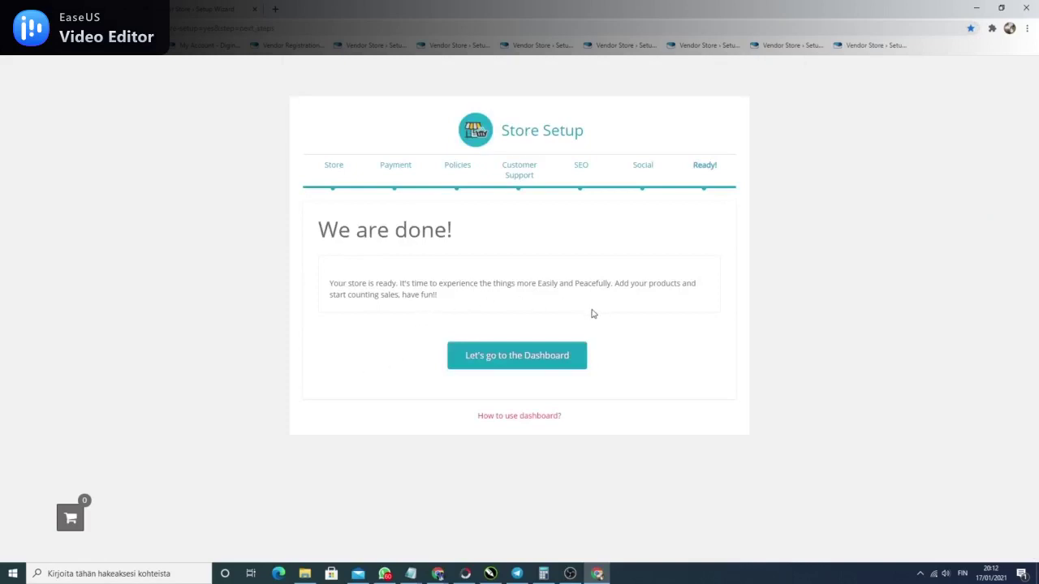
# - Go to the store dashboard and examine the sales-by-date report for this month
pyautogui.click(529, 358)
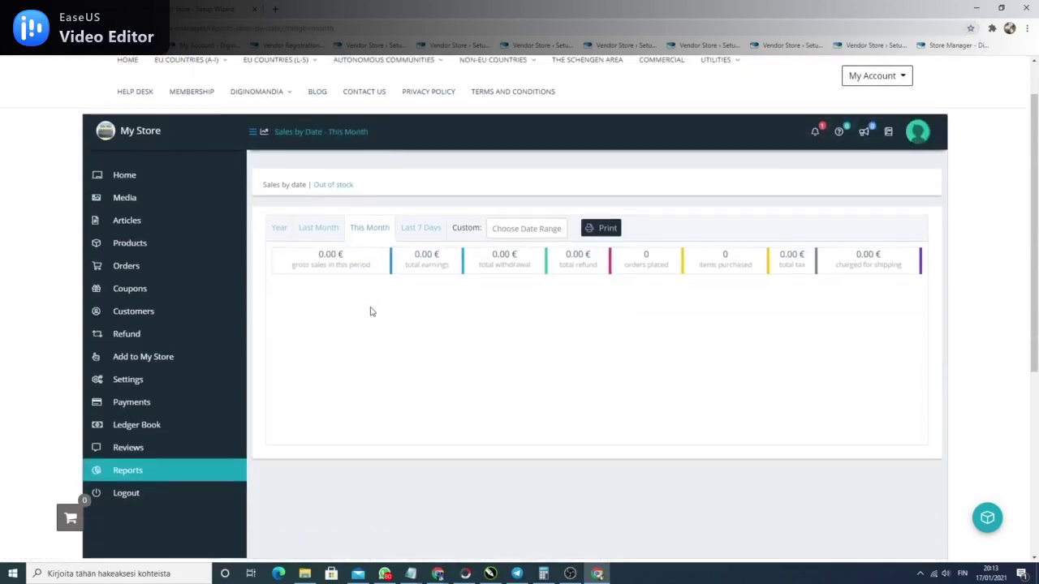
pyautogui.scroll(-2, 390, 315)
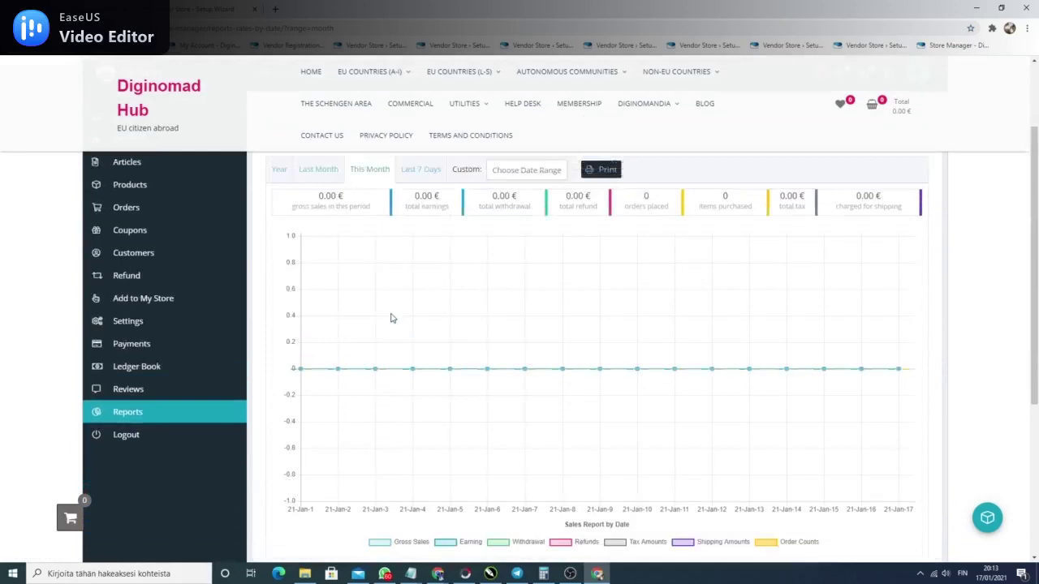
pyautogui.scroll(2, 390, 318)
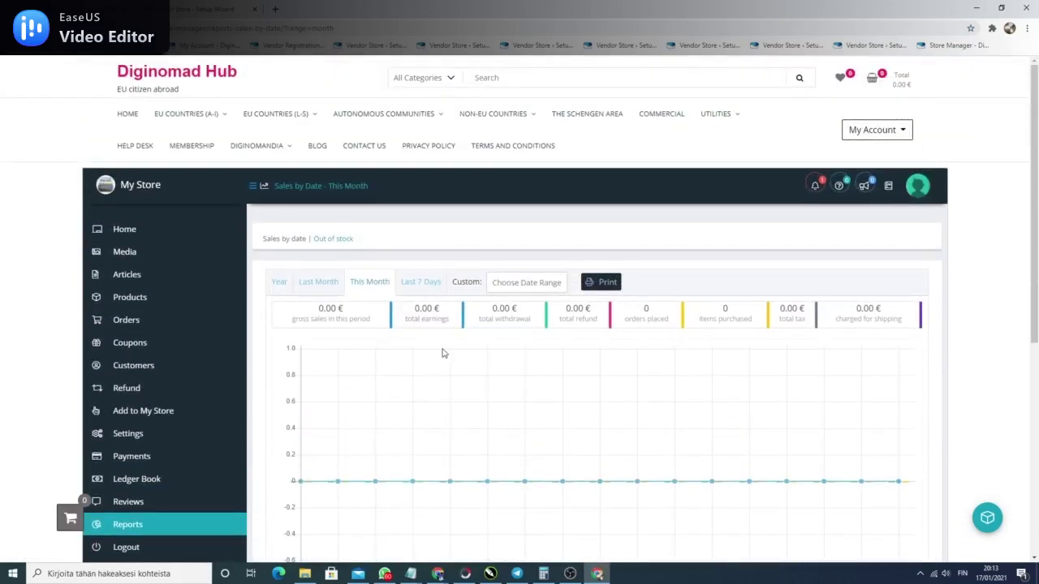
pyautogui.scroll(-1, 324, 397)
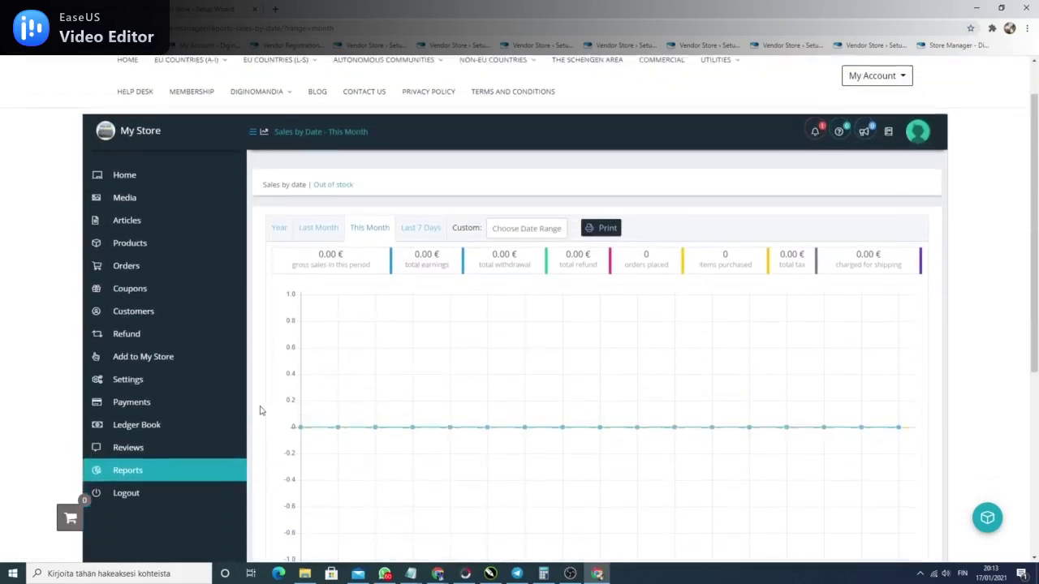
# - In the store settings, use the Lite Lion Diginomad Shop banner image for the mobile banner and store list banner, and bookmark the page
pyautogui.click(132, 389)
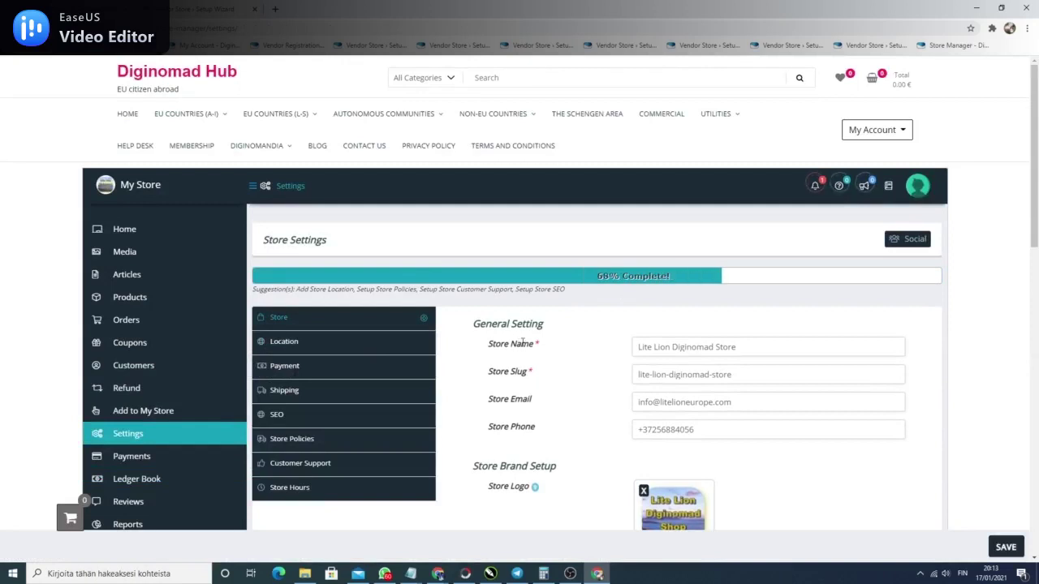
pyautogui.scroll(-4, 587, 341)
pyautogui.scroll(-1, 609, 338)
pyautogui.scroll(-1, 601, 338)
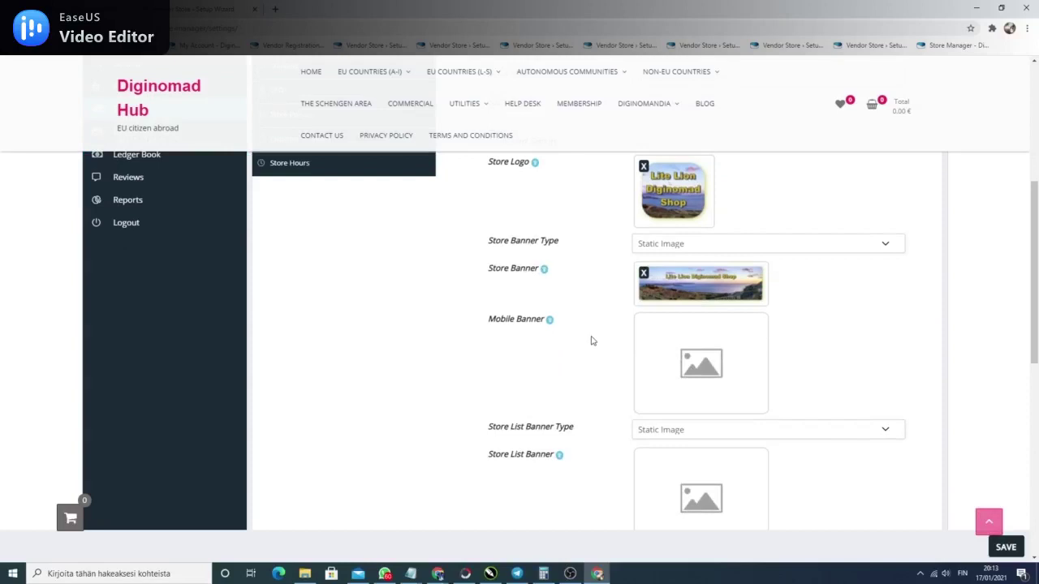
pyautogui.scroll(-1, 592, 341)
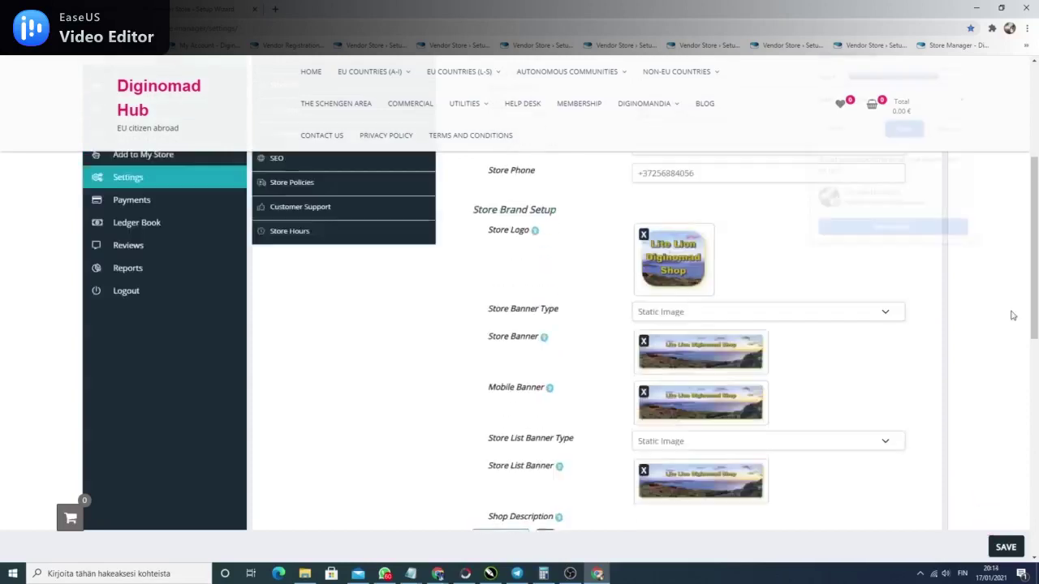
pyautogui.hotkey('ctrl', 'd')
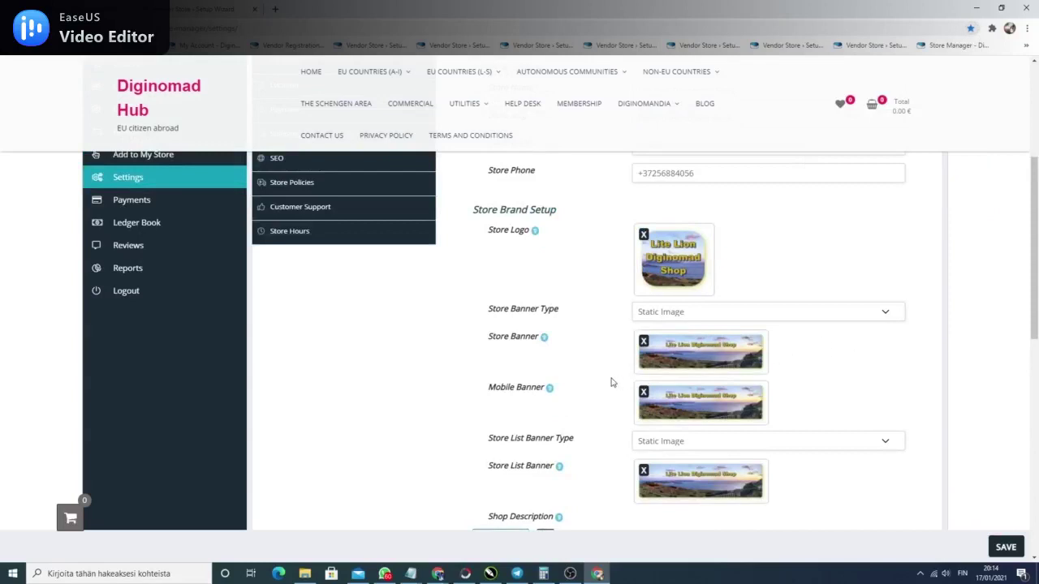
# - Open the payment section of the store settings
pyautogui.scroll(1, 612, 381)
pyautogui.scroll(1, 612, 382)
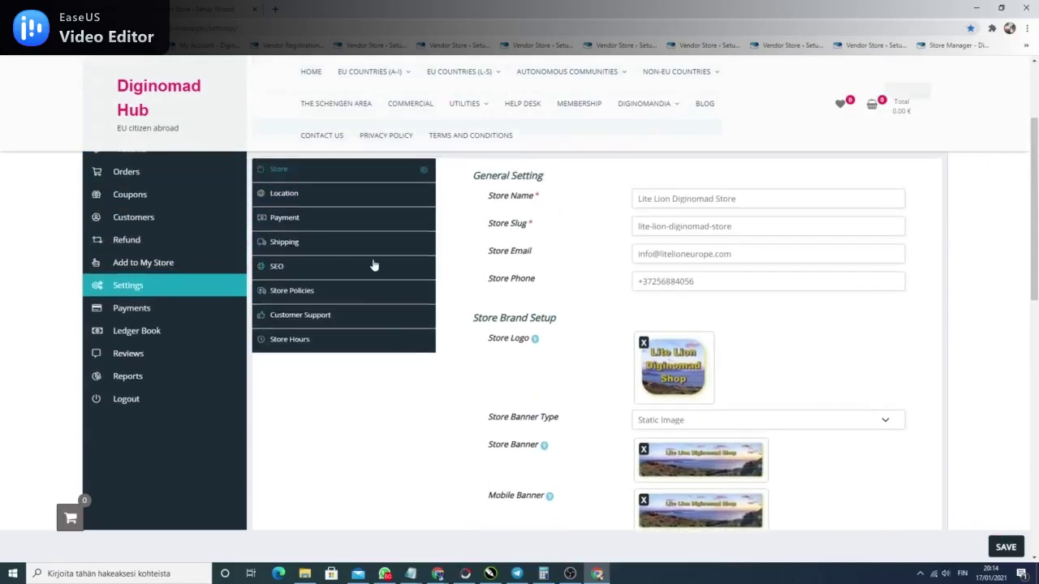
pyautogui.click(299, 219)
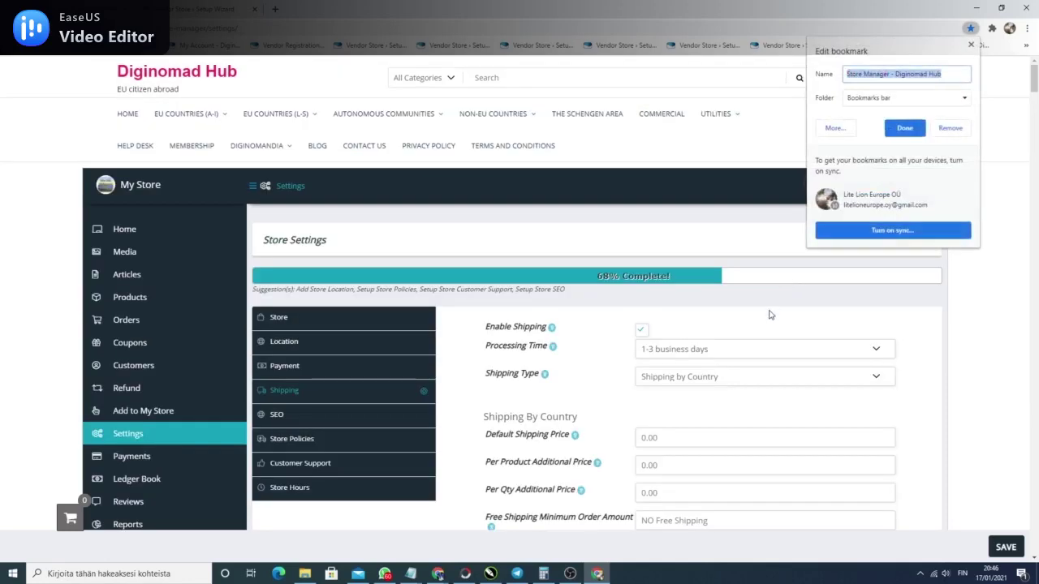
# - Examine the store's shipping-by-country settings, from the pickup and ships-from options through the shipping rates of the individual countries
pyautogui.scroll(-7, 822, 313)
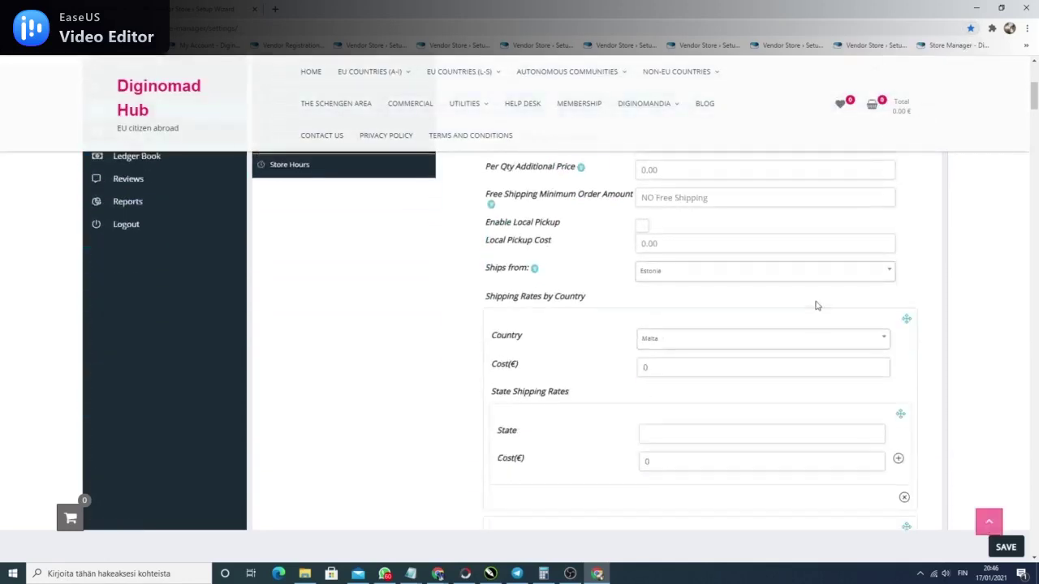
pyautogui.scroll(-3, 759, 302)
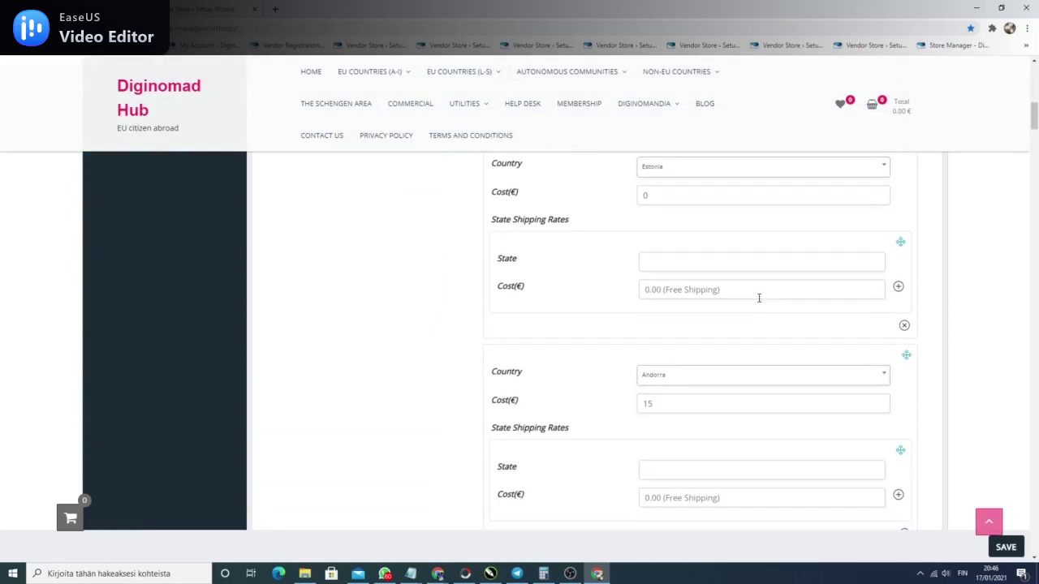
pyautogui.scroll(-8, 759, 298)
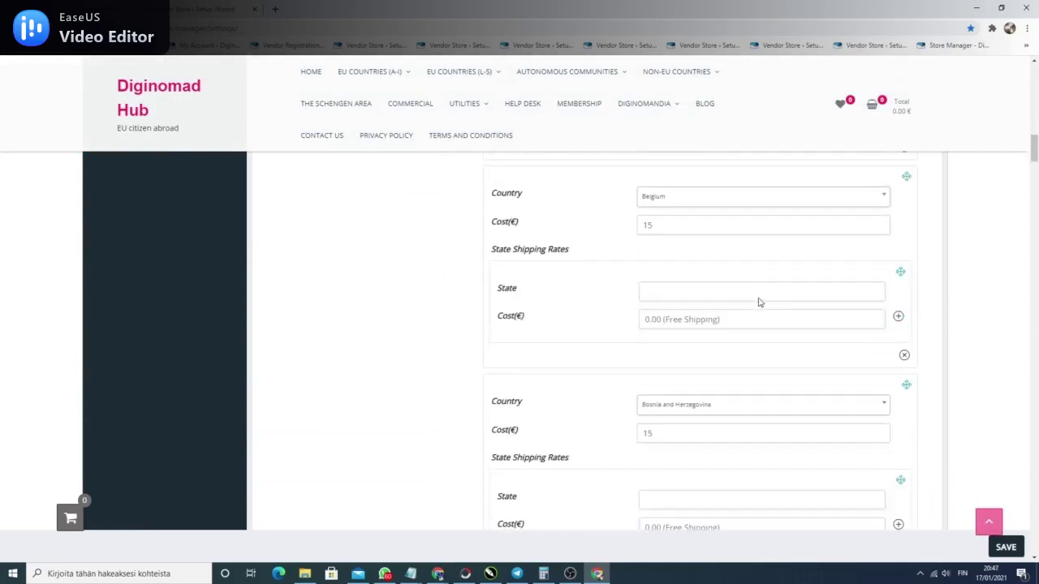
pyautogui.scroll(-9, 758, 298)
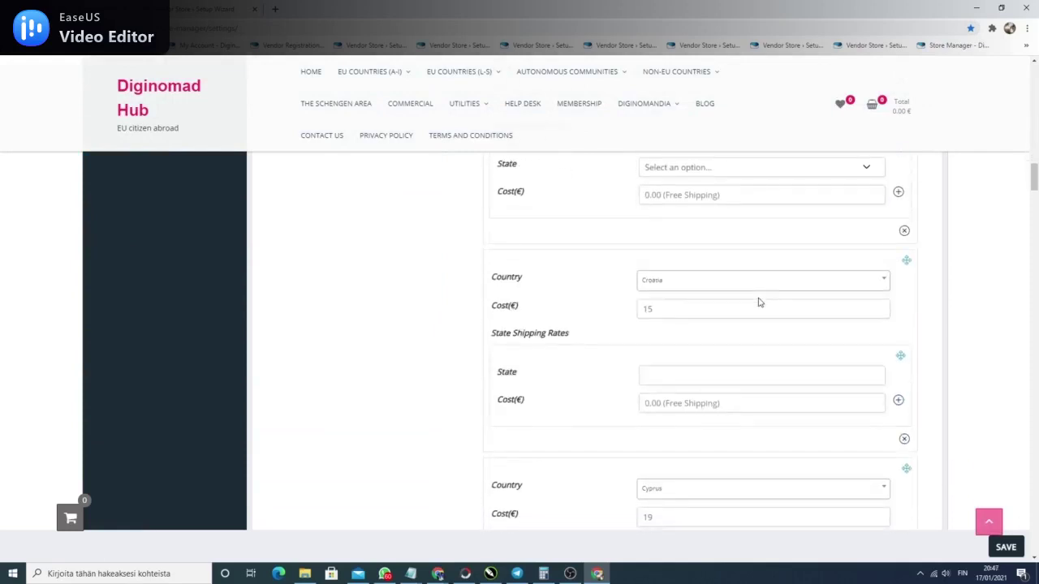
pyautogui.scroll(-8, 759, 300)
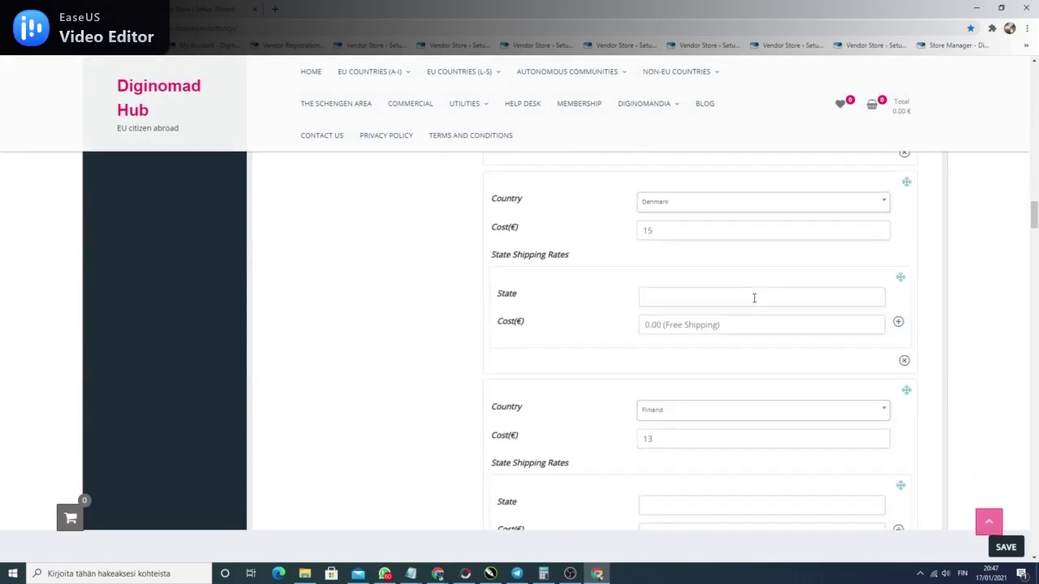
pyautogui.scroll(-8, 754, 298)
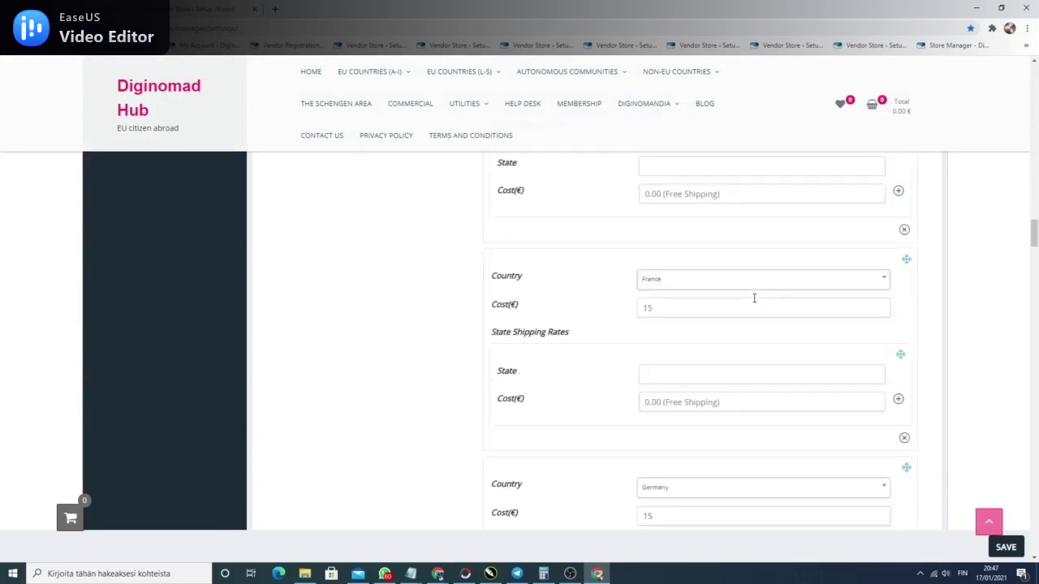
pyautogui.scroll(-2, 754, 298)
pyautogui.scroll(-4, 754, 302)
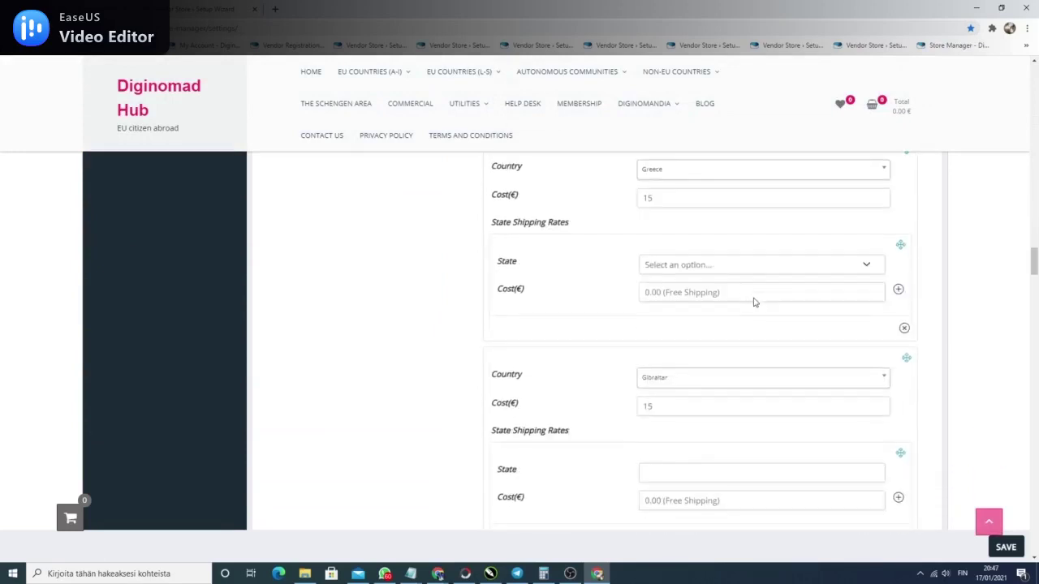
pyautogui.scroll(-3, 754, 303)
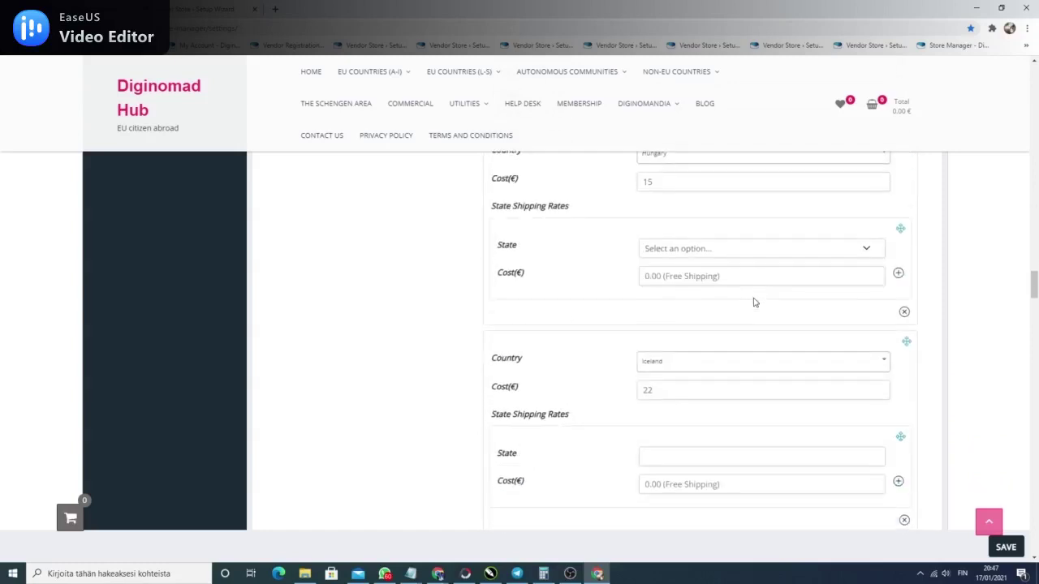
pyautogui.scroll(-1, 754, 303)
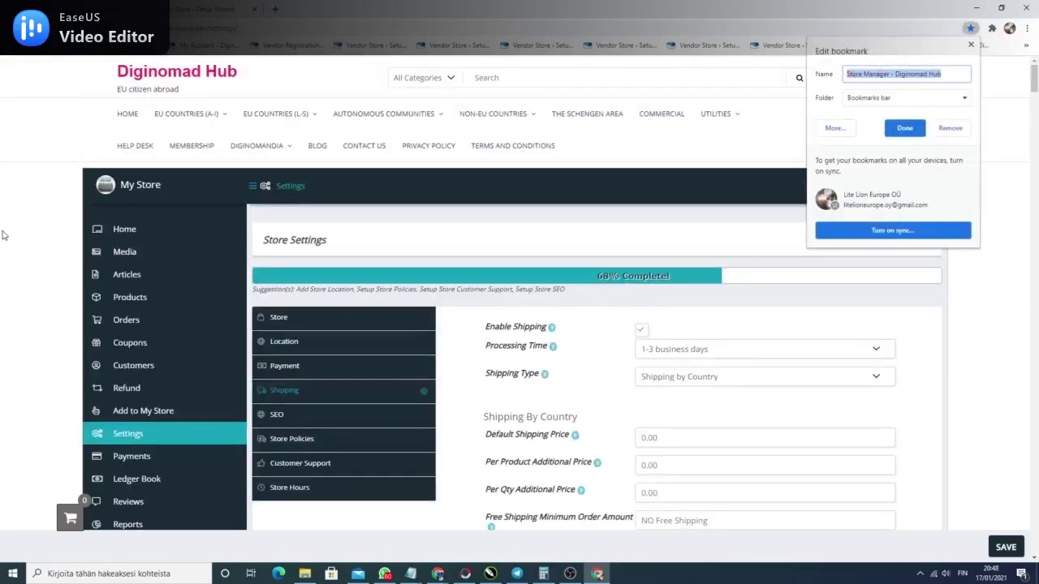
# - Dismiss the bookmark editor and open the public storefront of My Store to view its banner and logo
pyautogui.press('Escape')
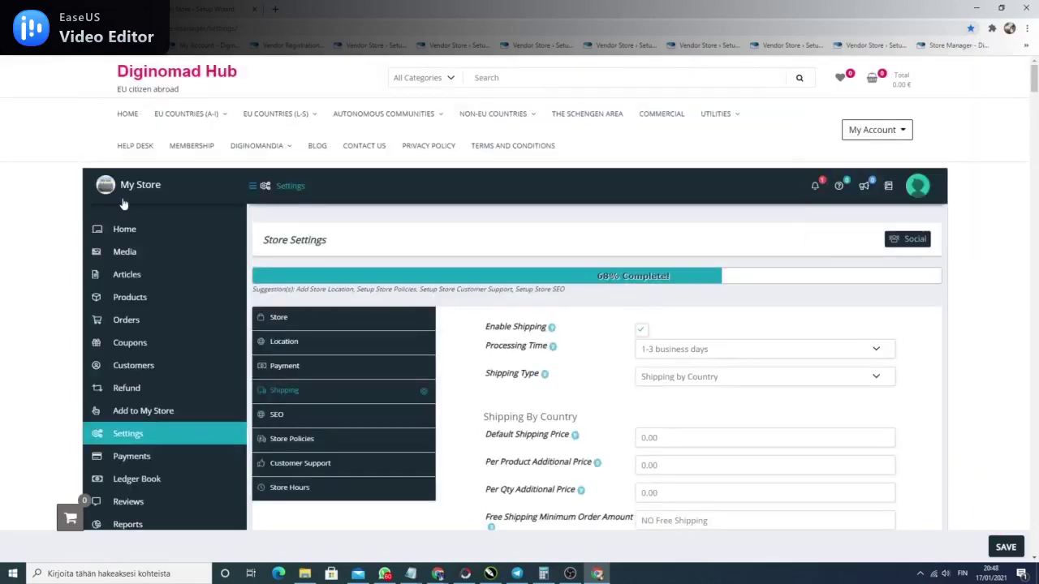
pyautogui.scroll(-2, 336, 274)
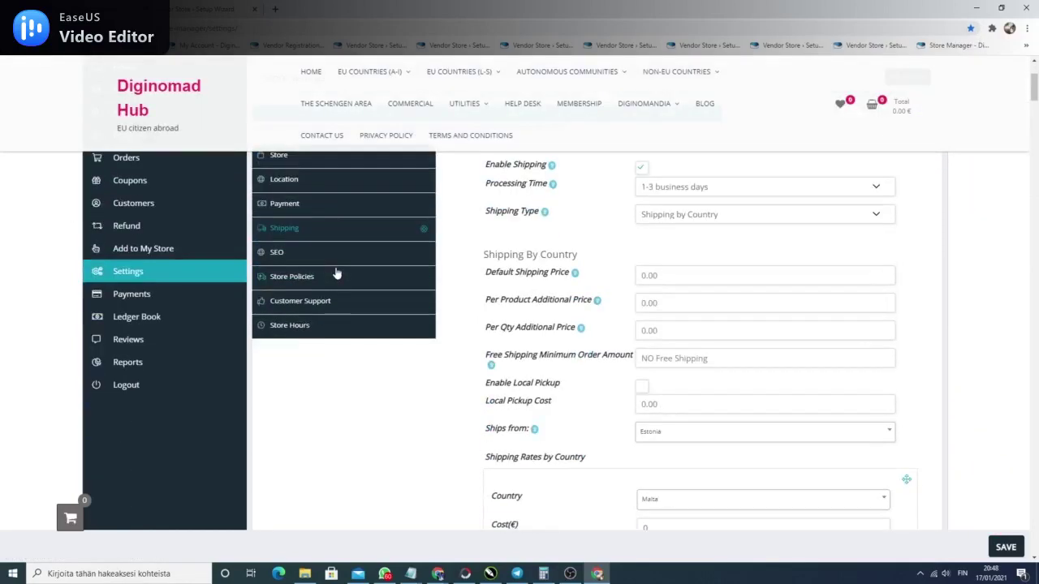
pyautogui.scroll(2, 337, 275)
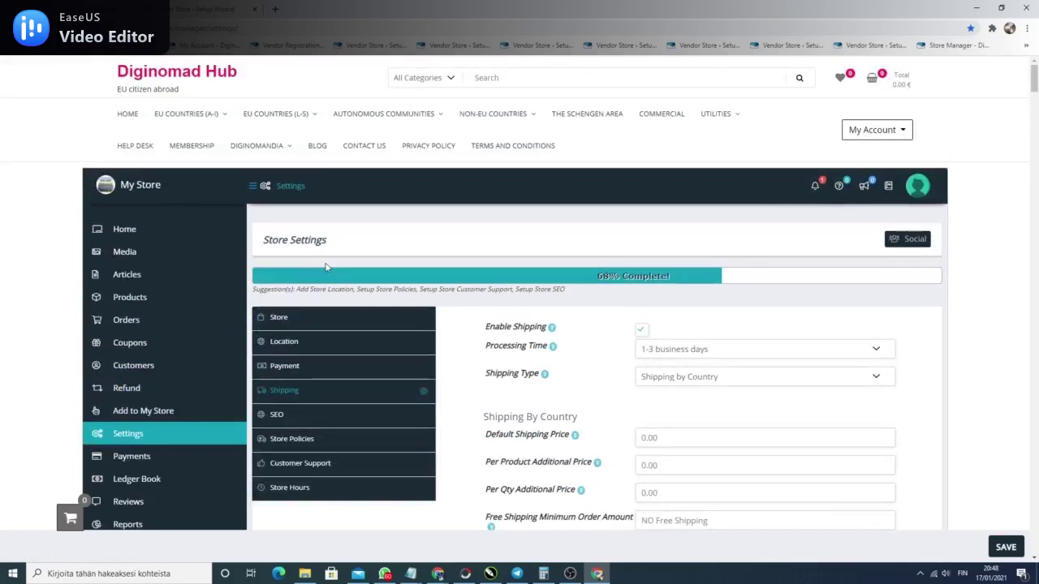
pyautogui.click(108, 187)
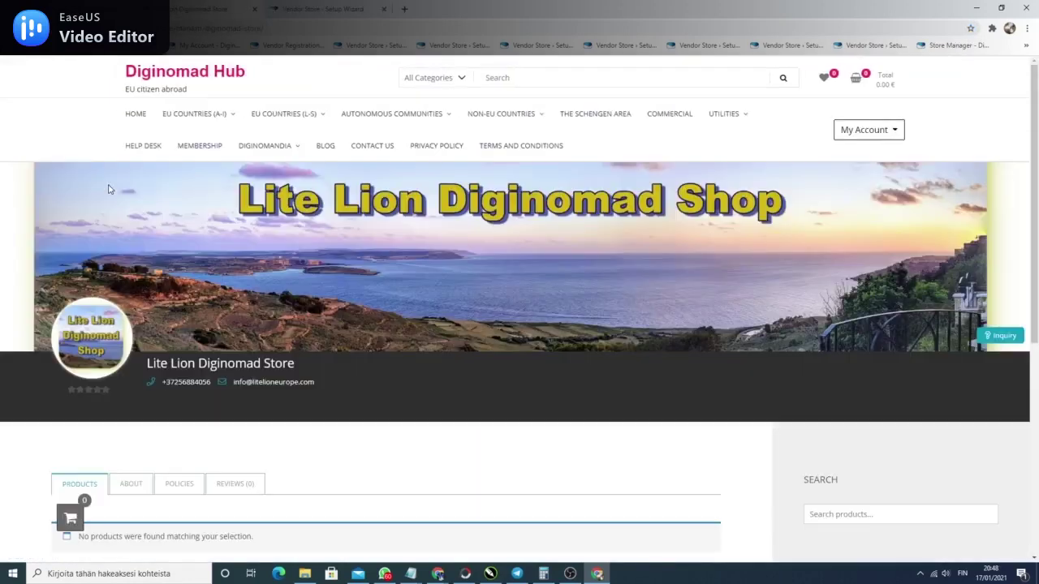